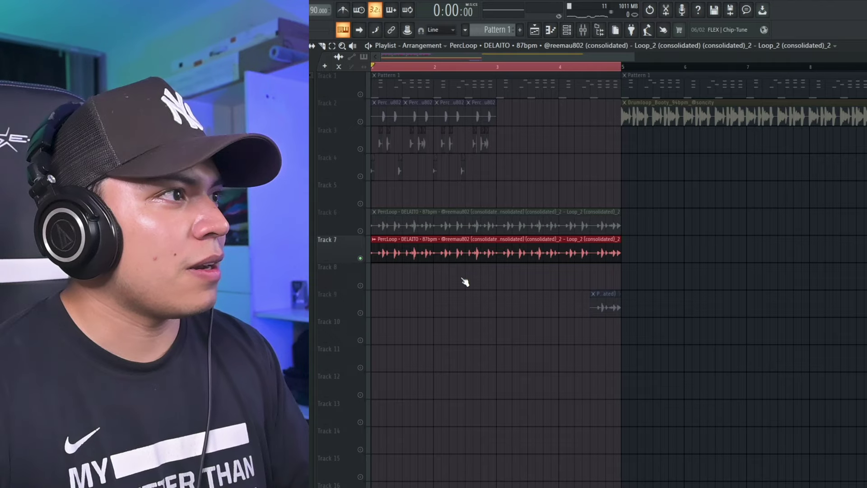
Route the percussion loop on playlist track 7 to mixer insert 7 and load kHs Pitch Shifter on it.
double_click(542, 216)
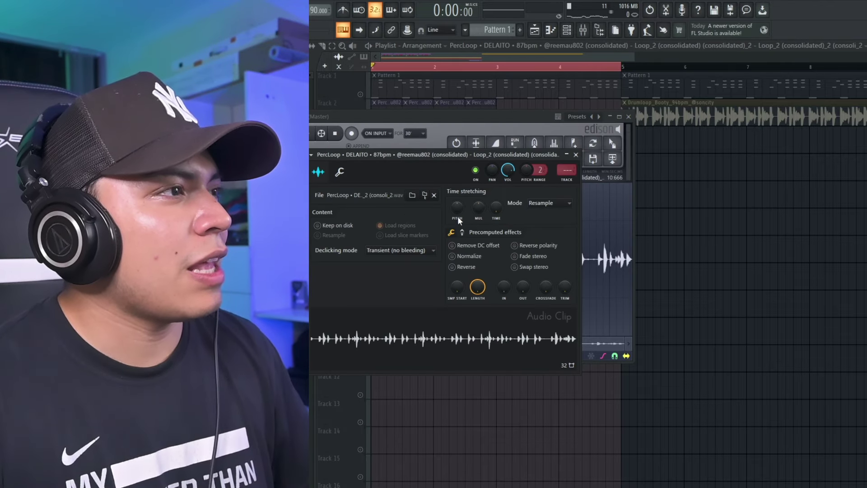
key(ctrl+l)
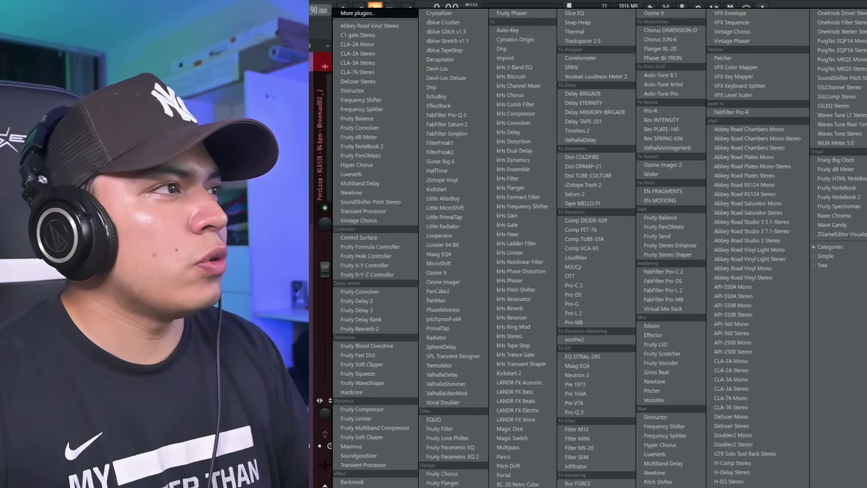
click(537, 289)
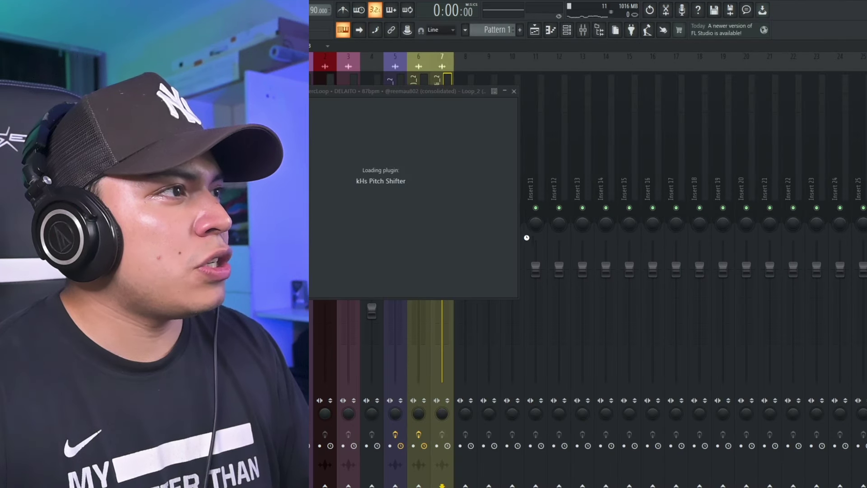
drag(327, 95, 690, 157)
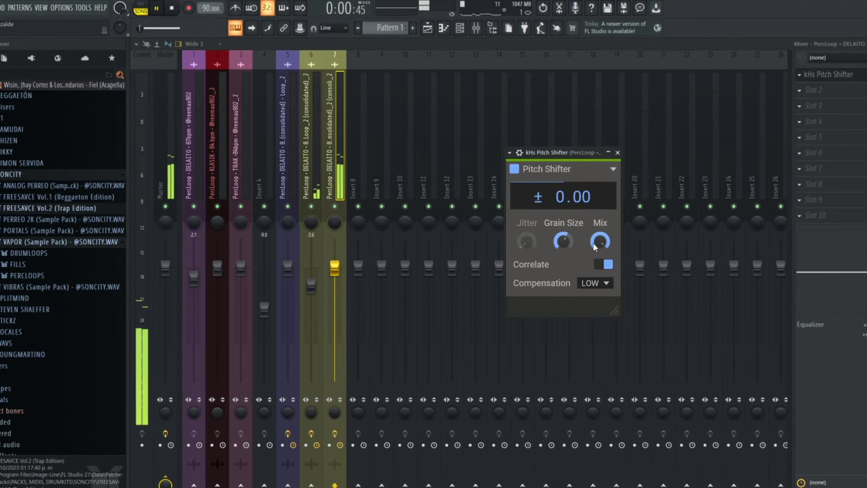
Reduce the Pitch Shifter's grain size and set its pitch to -6.00 semitones.
mouse_move(561, 197)
mouse_down()
mouse_move(561, 174)
mouse_move(564, 218)
mouse_move(564, 195)
mouse_move(575, 193)
mouse_up()
mouse_move(568, 240)
drag(575, 234, 575, 266)
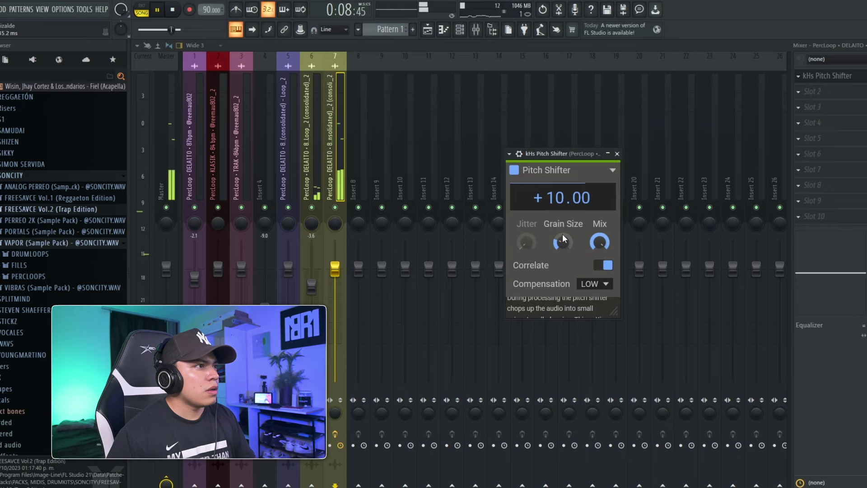
drag(556, 199, 556, 259)
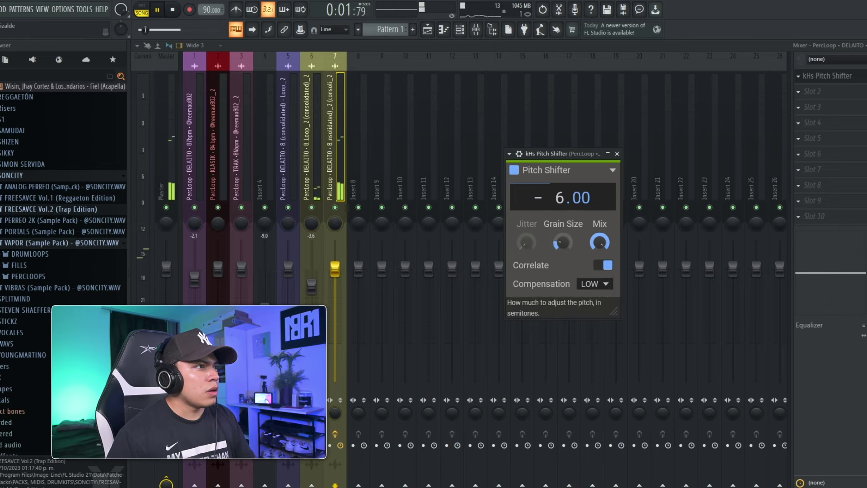
click(617, 154)
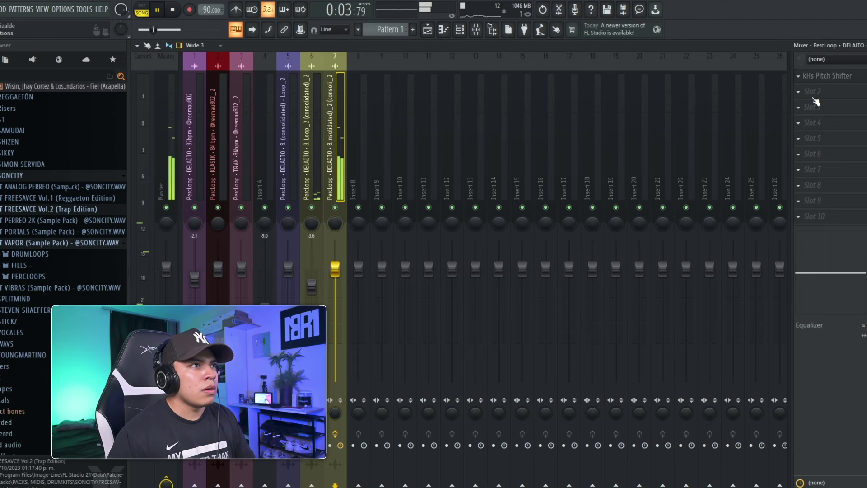
Add LANDR FX Acoustic in slot 2 with the Creative preset Lo-Fi and set its amount to 67.0 %.
click(819, 93)
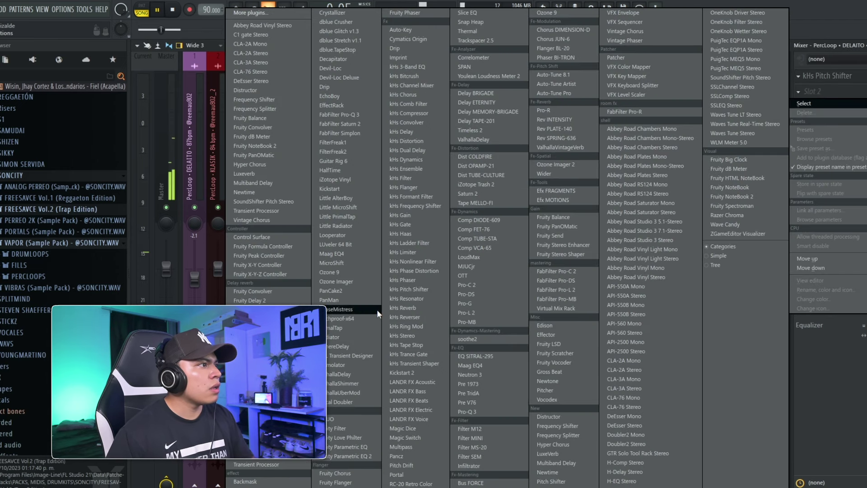
click(412, 382)
click(598, 296)
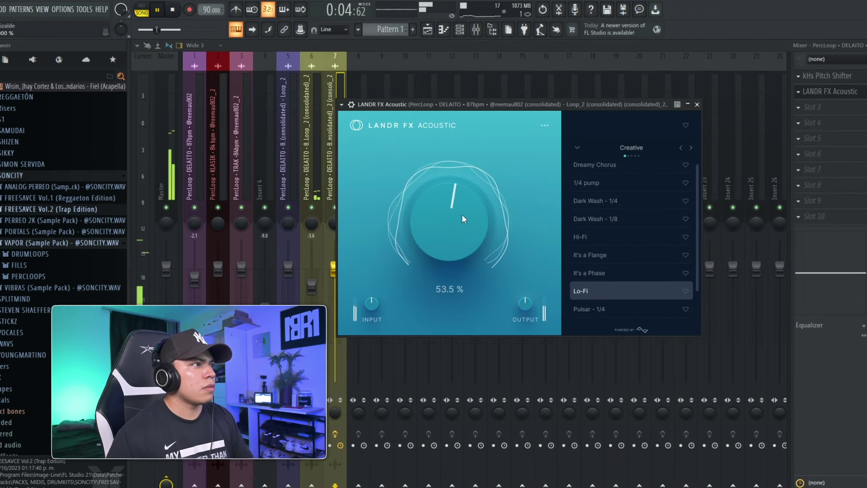
drag(460, 174, 463, 208)
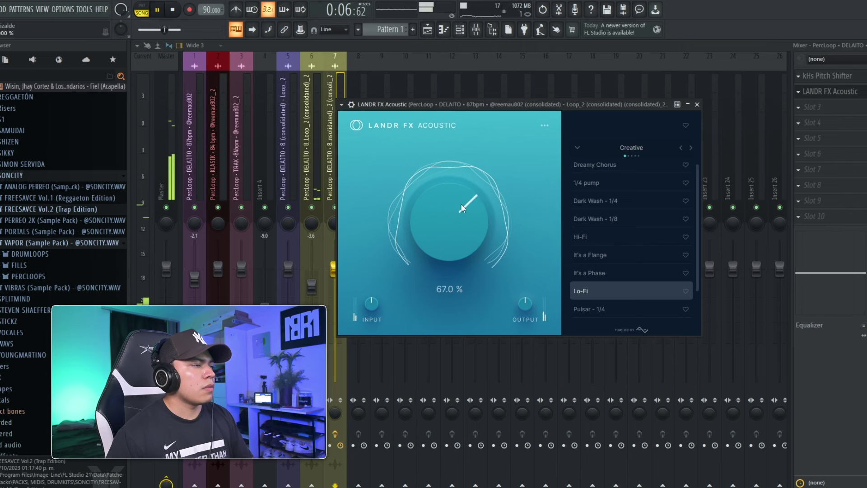
click(697, 104)
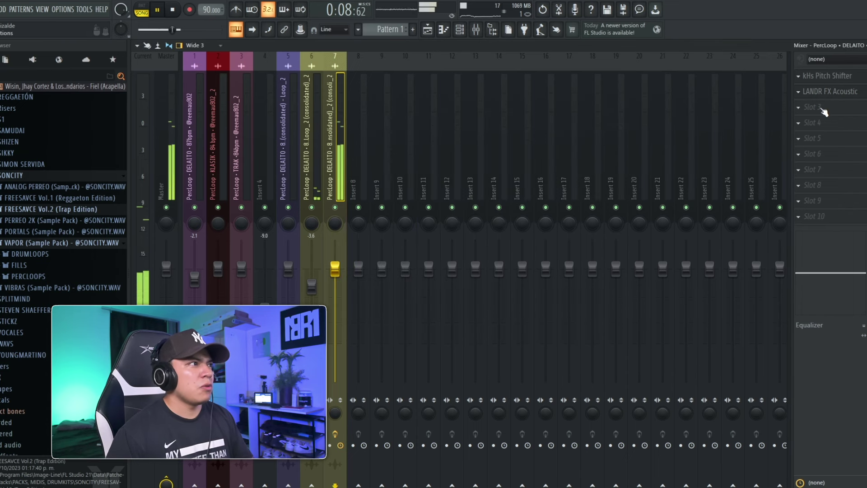
Add Kickstart 2 in slot 3 and choose the fourth curve in the second row of shapes.
click(809, 107)
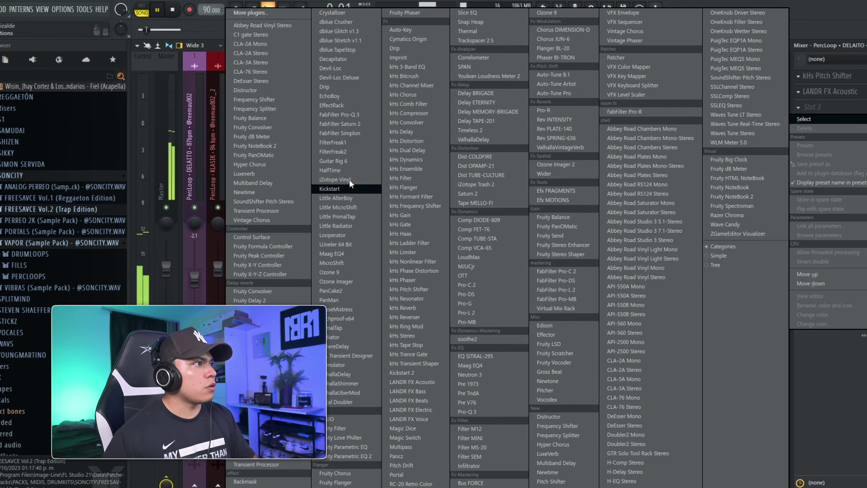
click(408, 374)
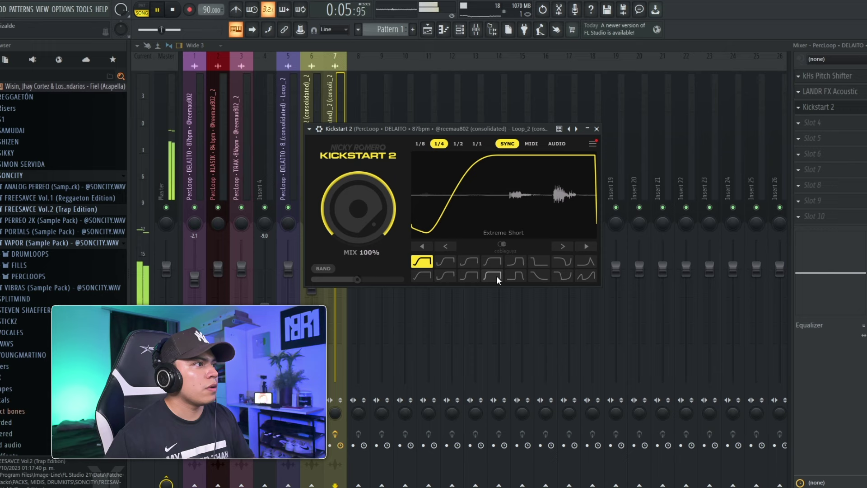
click(493, 275)
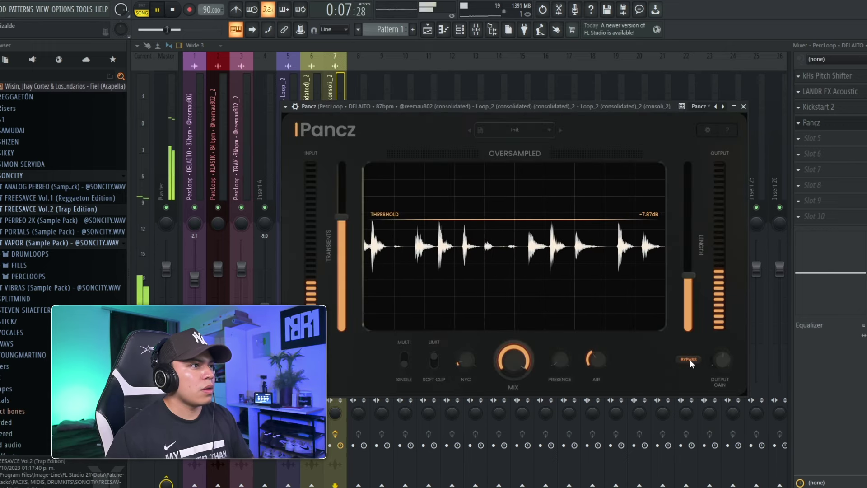
Take Pancz out of bypass, turn its NYC amount down to zero and raise its Length slider.
click(688, 359)
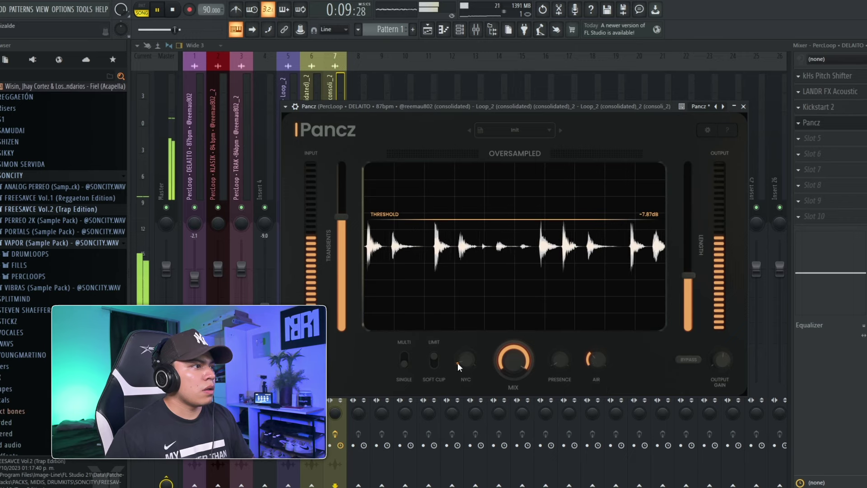
drag(458, 363, 457, 375)
click(470, 360)
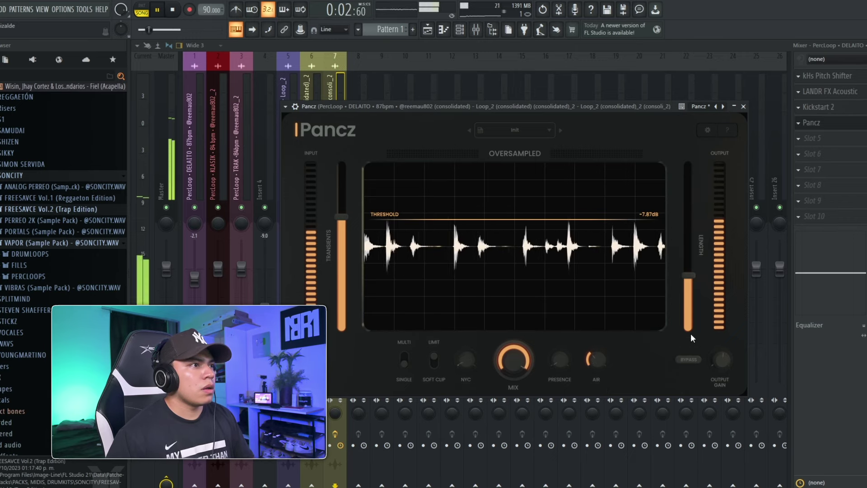
drag(691, 336, 692, 243)
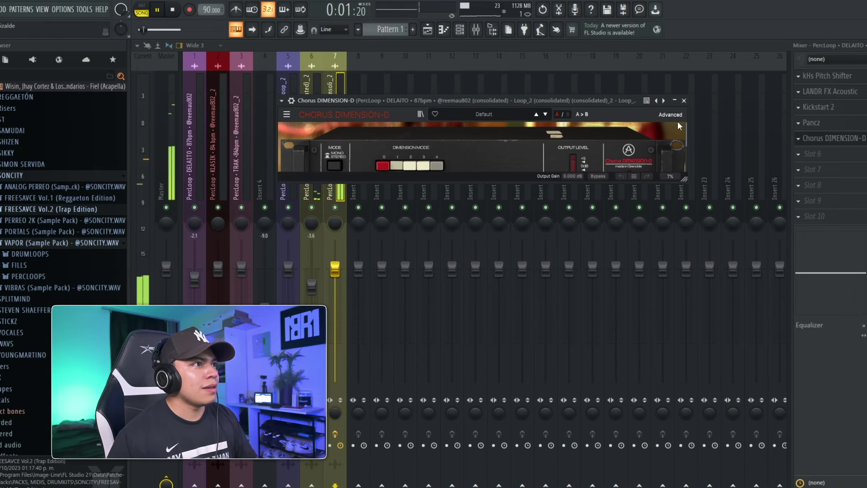
Open the advanced settings of the Chorus DIMENSION-D effect.
click(672, 115)
scroll(658, 189, down, 2)
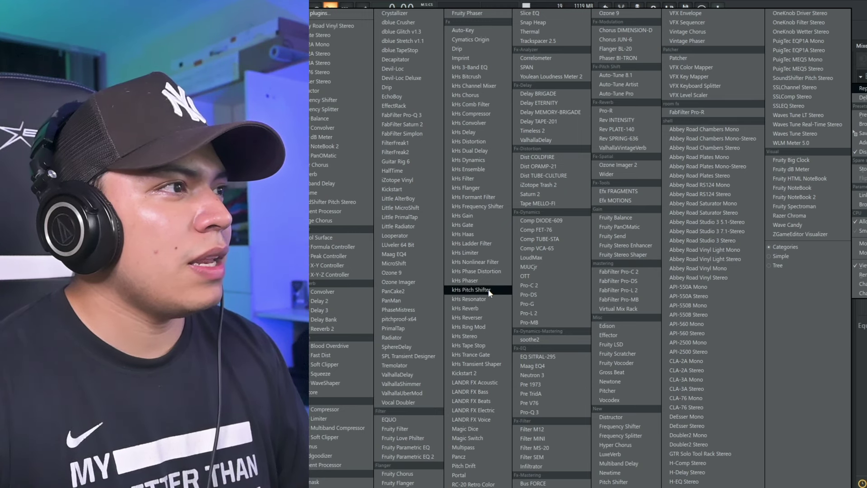
Load Multipass on mixer insert 6 and apply the Disfiguring Depth 1 preset from the factory Complex folder.
click(485, 446)
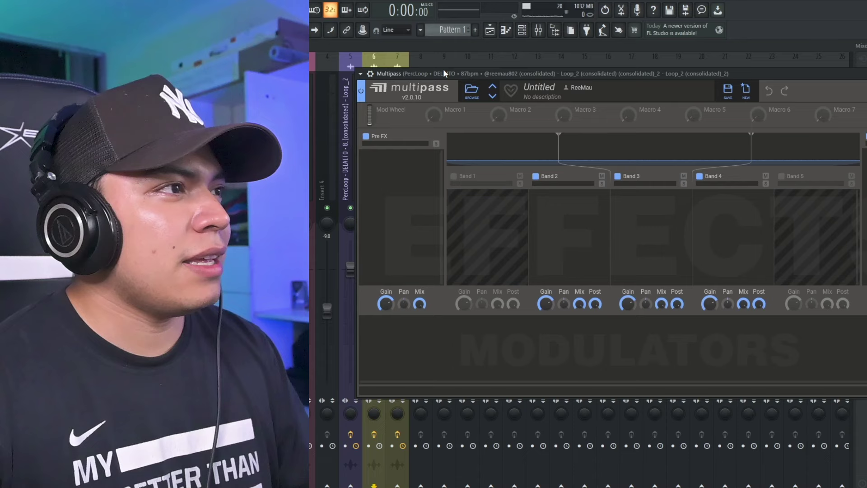
drag(443, 69, 423, 63)
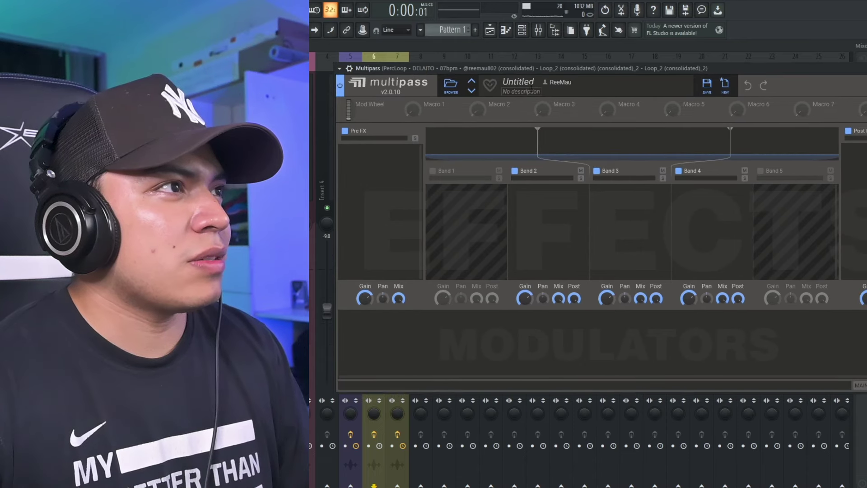
click(450, 85)
click(380, 199)
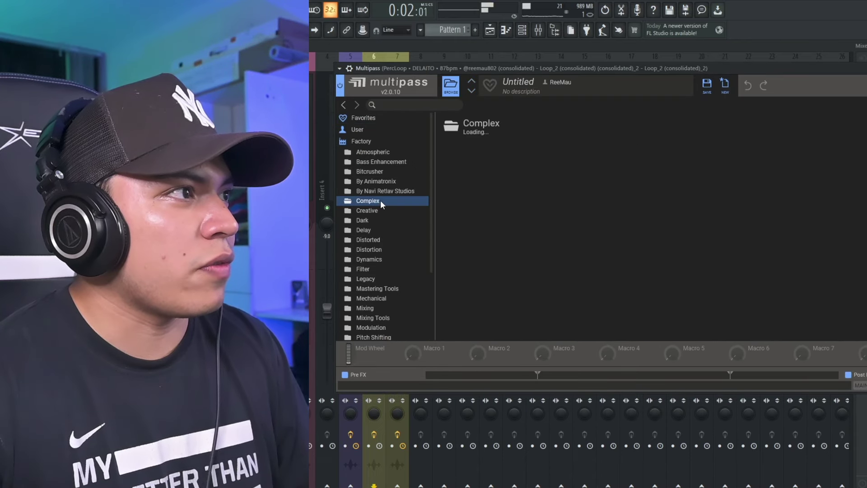
click(491, 145)
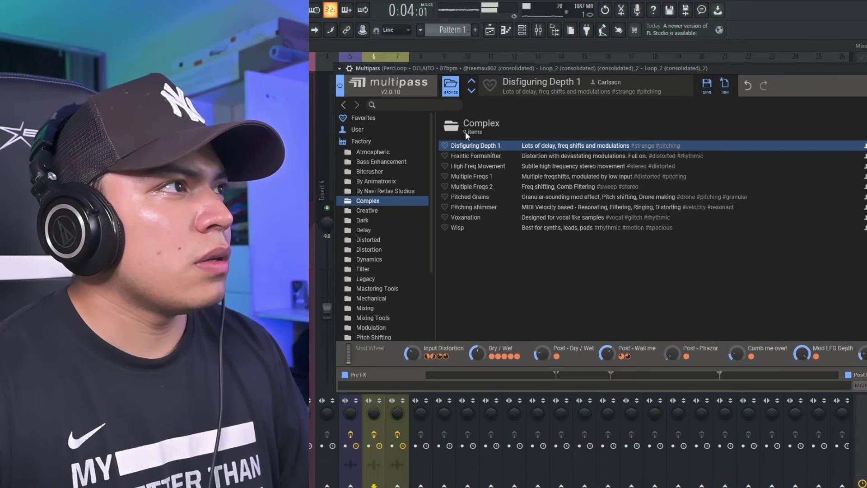
Lower mixer insert 6 to -11.3 dB and switch its Multipass effect to the Creative preset Chill Gates.
click(404, 57)
drag(374, 287, 374, 315)
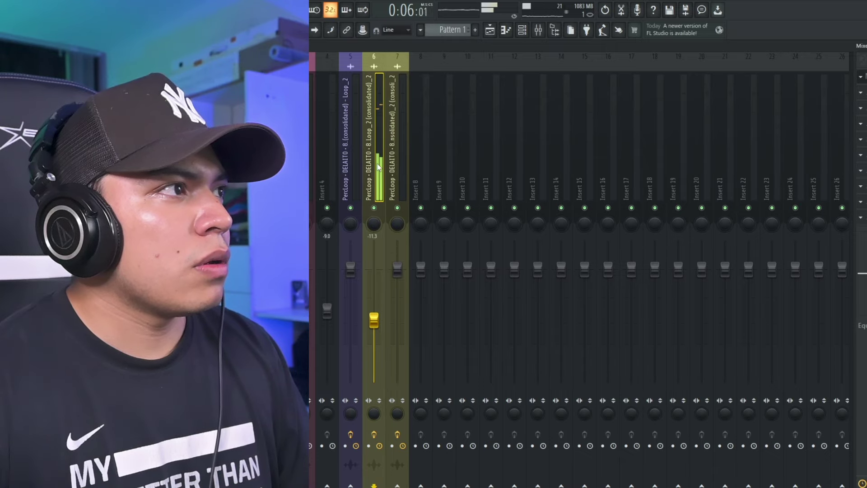
click(866, 77)
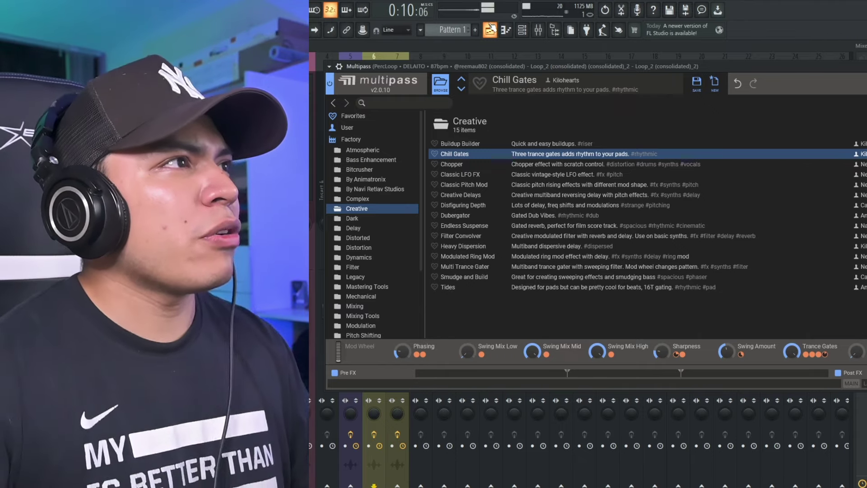
Open the settings of the percussion loop on track 6 and raise the volume of mixer insert 6.
click(492, 29)
double_click(437, 232)
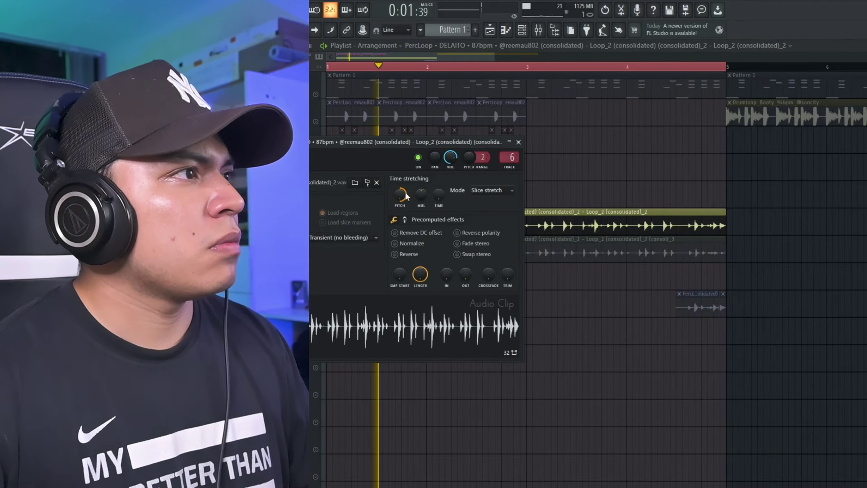
key(F9)
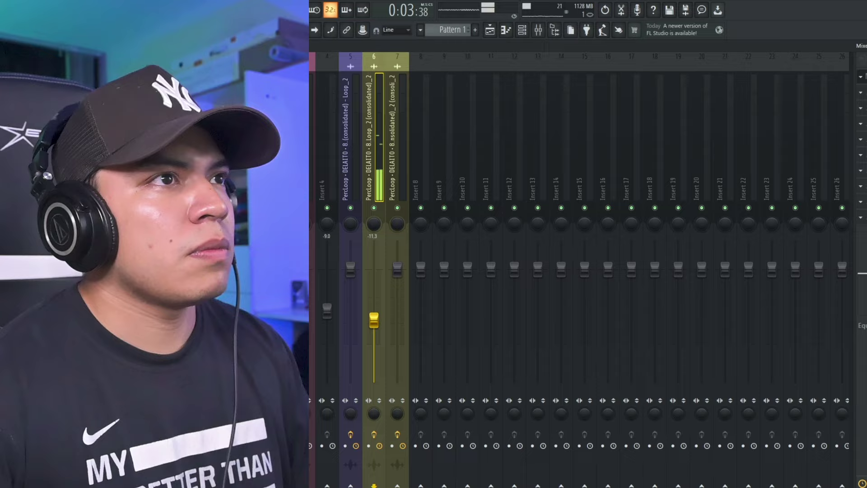
click(866, 76)
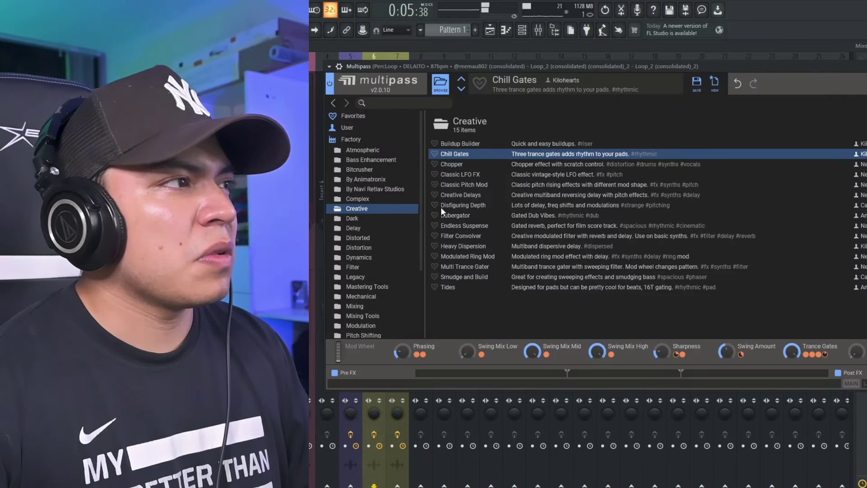
key(Escape)
drag(374, 324, 374, 289)
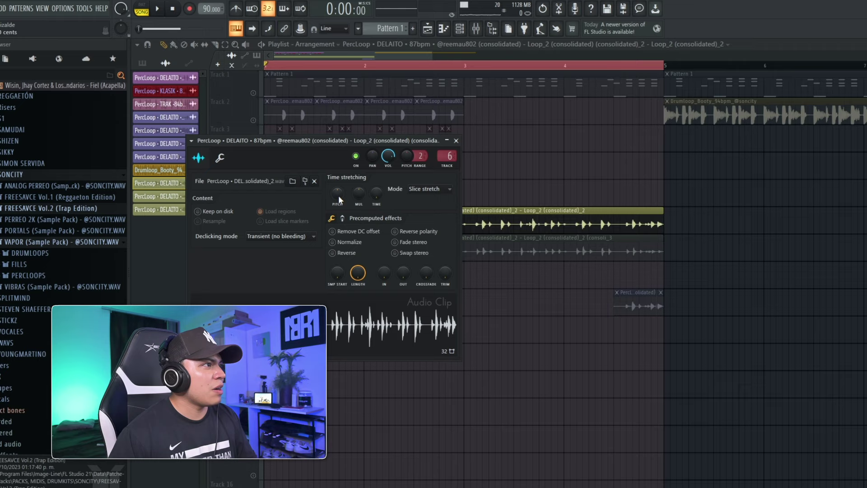
Play the arrangement while raising the track 6 clip's time-stretching pitch to 400 cents.
key(space)
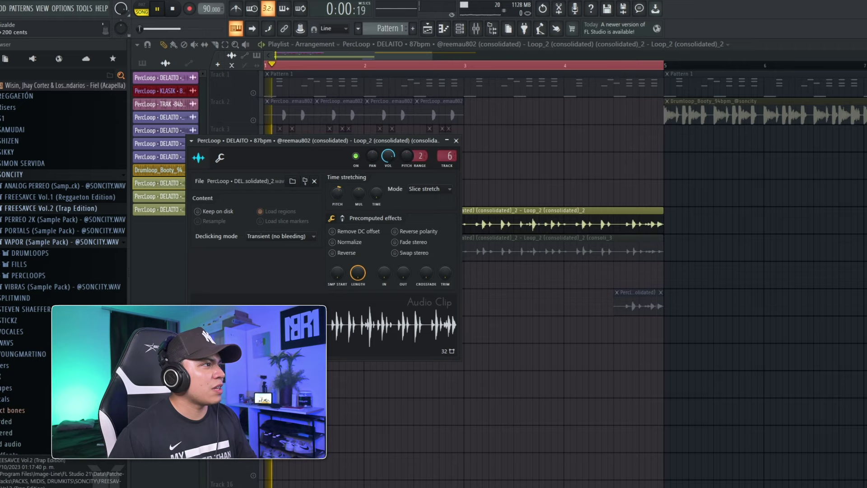
drag(338, 196, 337, 197)
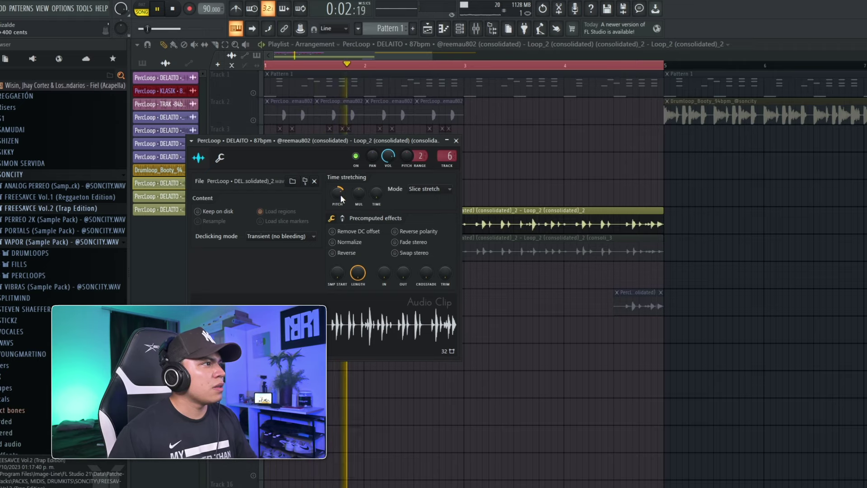
Switch the Multipass effect on mixer insert 6 to the Creative preset Heavy Dispersion.
click(477, 30)
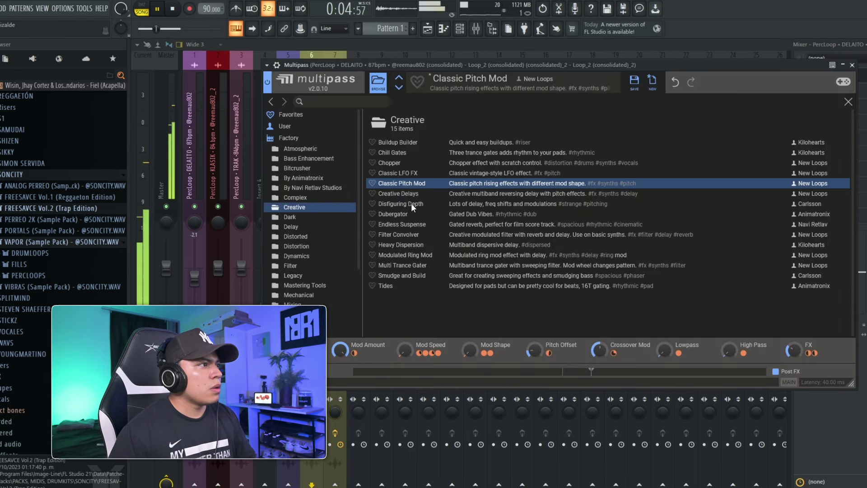
click(407, 244)
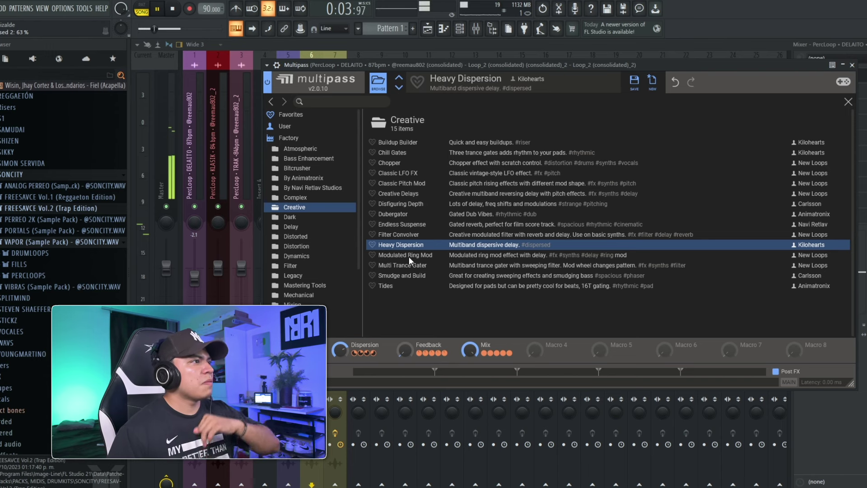
Slice a short hit out of the track 6 percussion loop in bar 1 and return to the Draw tool.
click(436, 30)
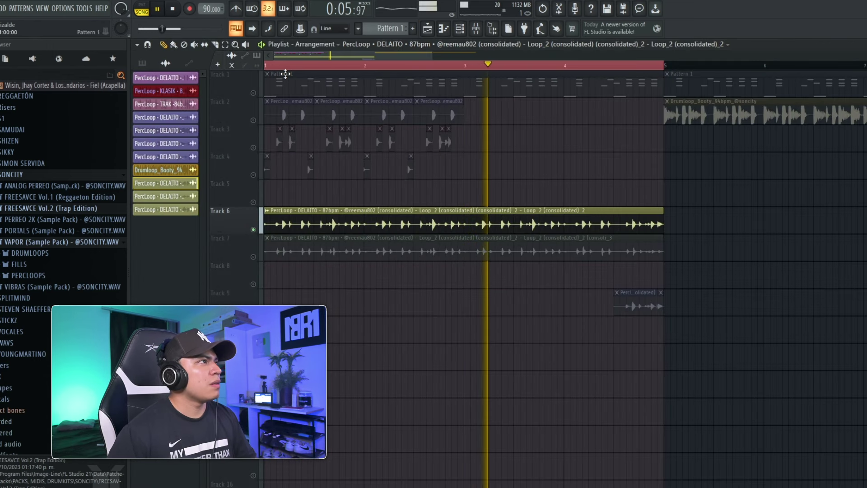
right_click(483, 175)
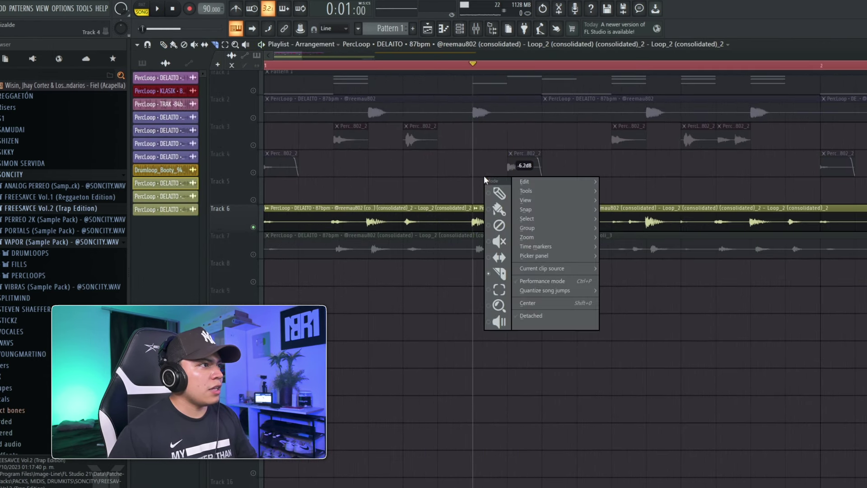
click(498, 186)
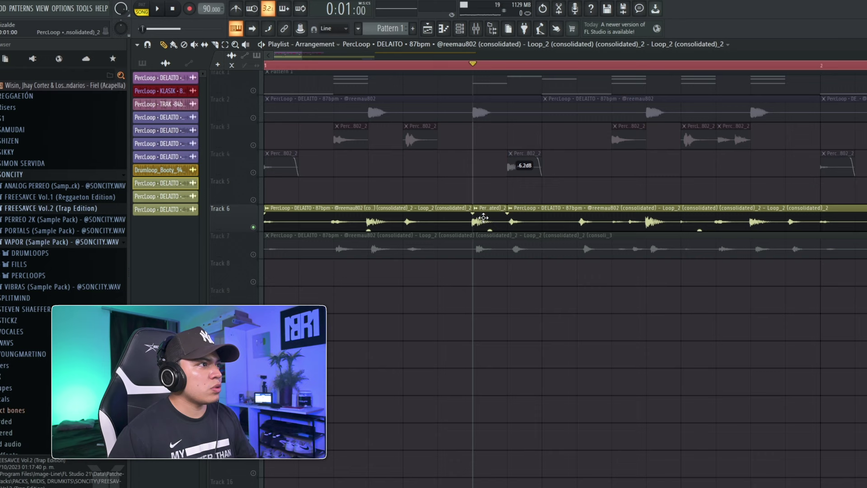
Solo track 10 and audition the sliced percussion hit placed on it.
right_click(253, 337)
key(space)
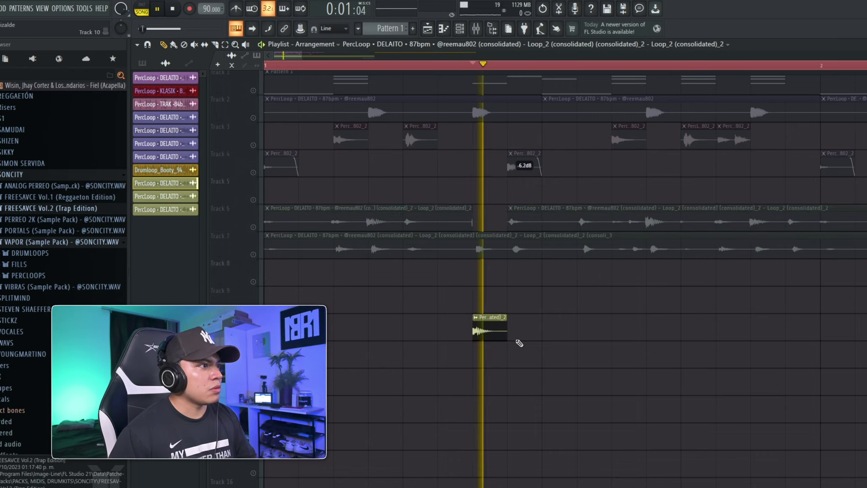
key(space)
key(space)
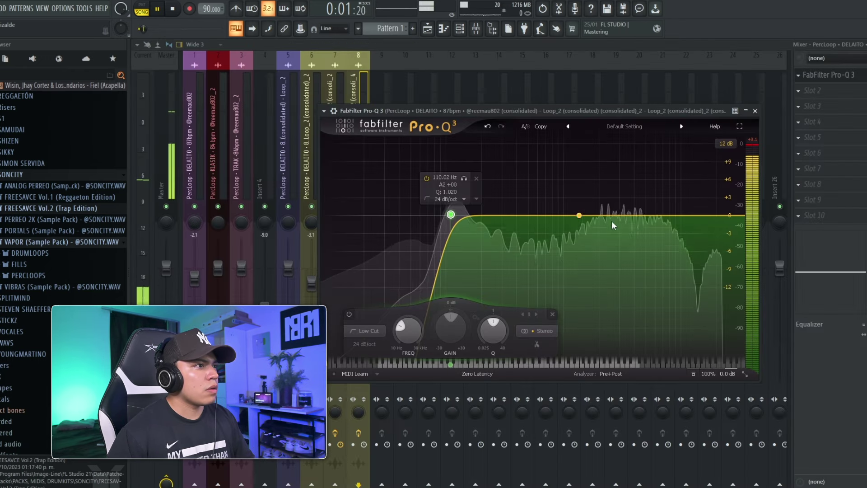
key(space)
key(space)
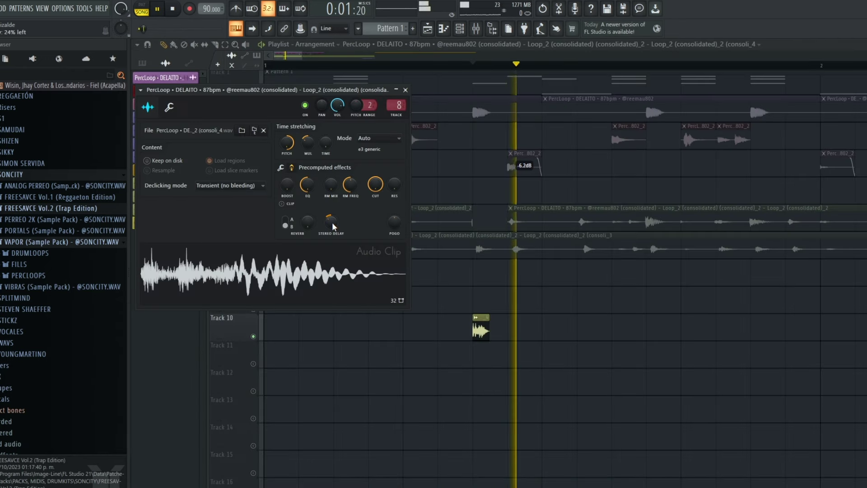
Adjust the precomputed effects of the track 10 hit while repeatedly playing it back.
key(space)
drag(395, 181, 397, 224)
key(space)
key(space)
key(space)
key(space)
key(space)
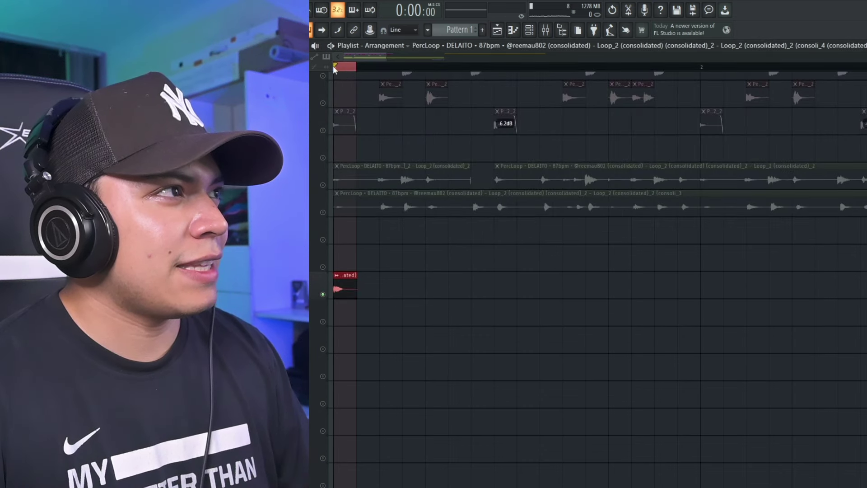
Clear the short time selection over the track 10 hit and browse the Portal preset banks on mixer insert 9.
double_click(345, 68)
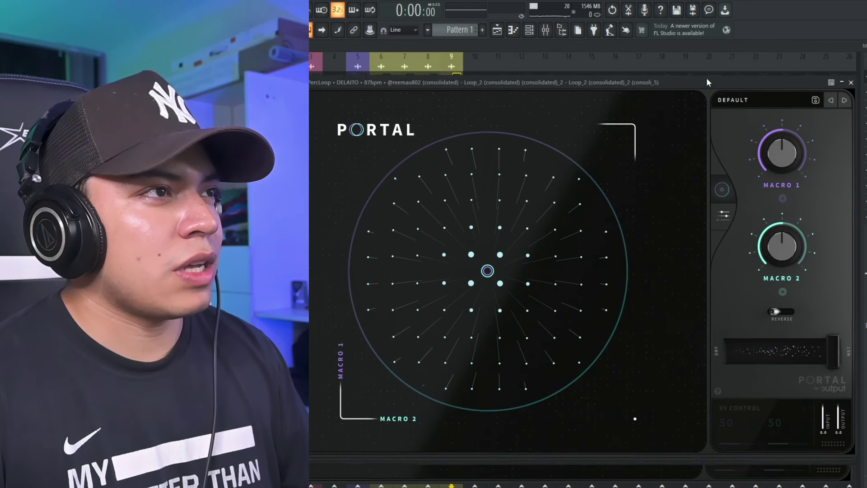
click(750, 83)
scroll(394, 261, down, 5)
scroll(394, 261, down, 5)
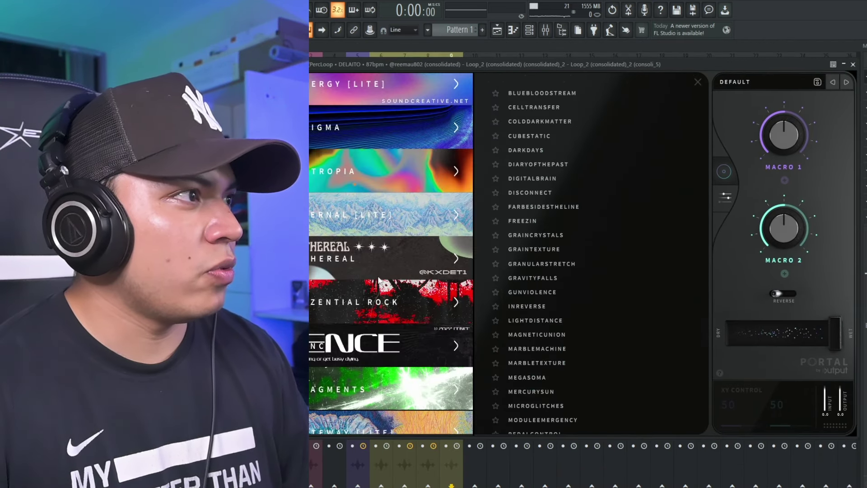
scroll(572, 158, down, 5)
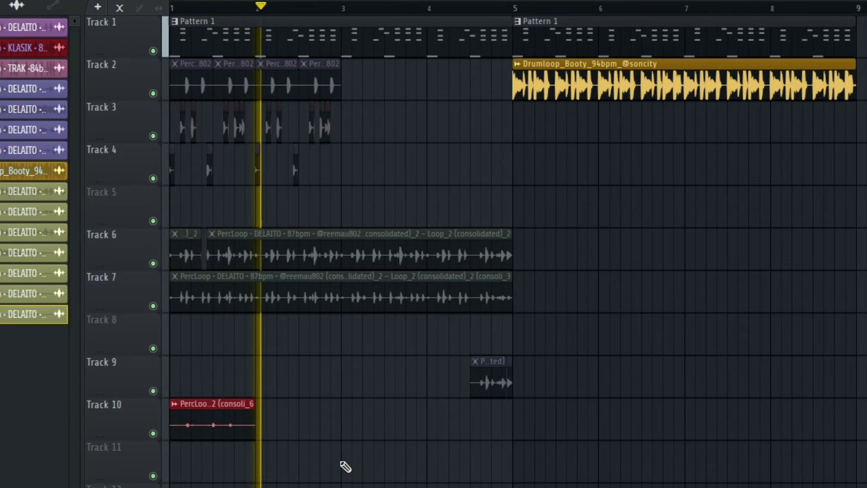
Duplicate the one-bar percussion clip along track 10.
key(ctrl+b)
key(ctrl+b)
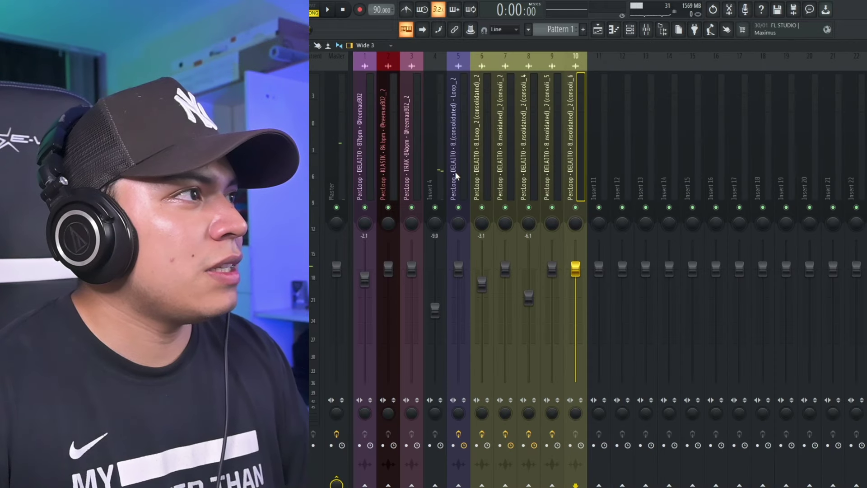
Load the Auto-Key plugin on mixer insert 10, move its window aside and start playback.
click(783, 44)
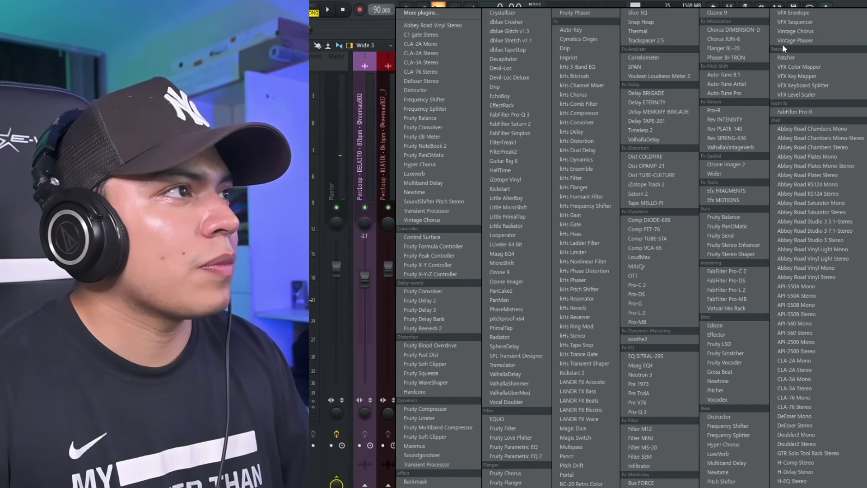
click(589, 29)
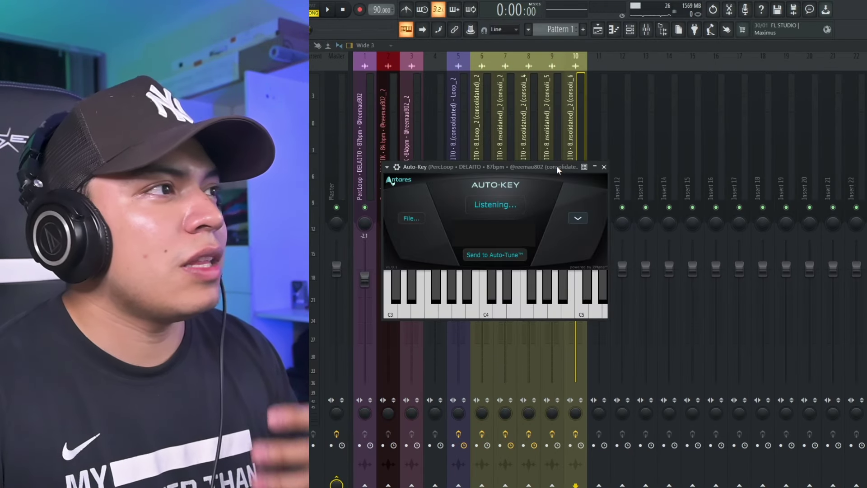
drag(559, 167, 738, 152)
key(space)
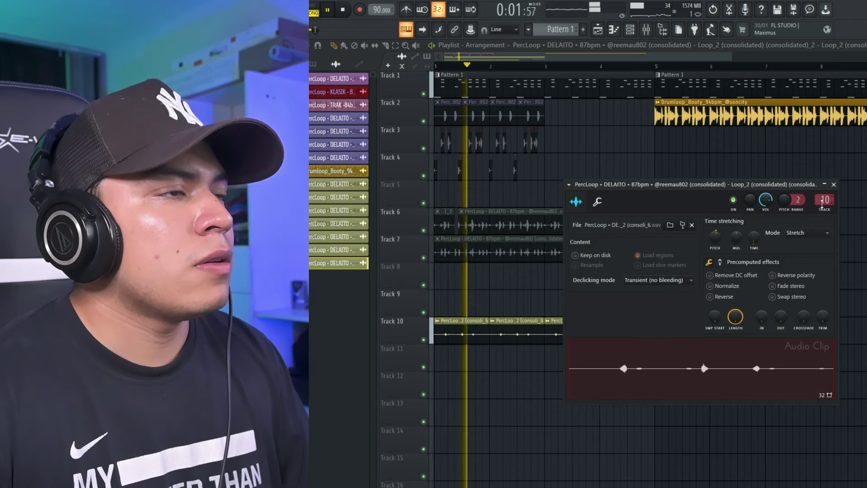
Roll a random effect with Magic Dice on mixer insert 10 during playback and return to the playlist.
key(F9)
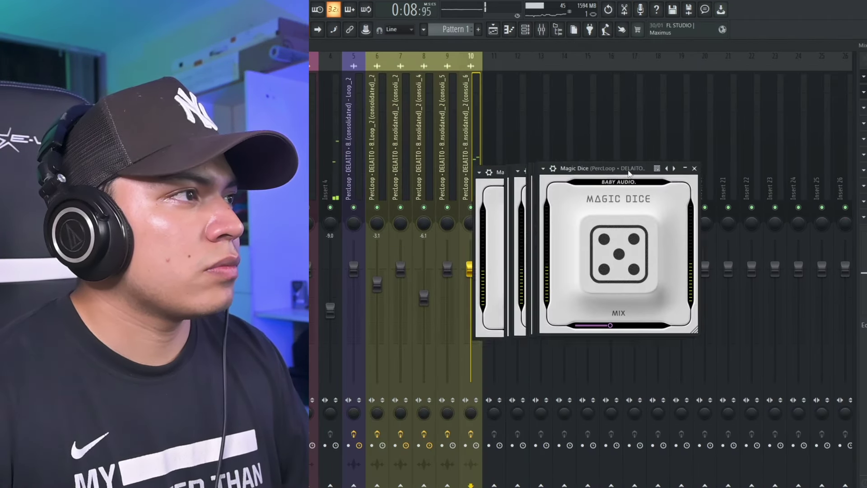
drag(629, 171, 588, 142)
click(628, 256)
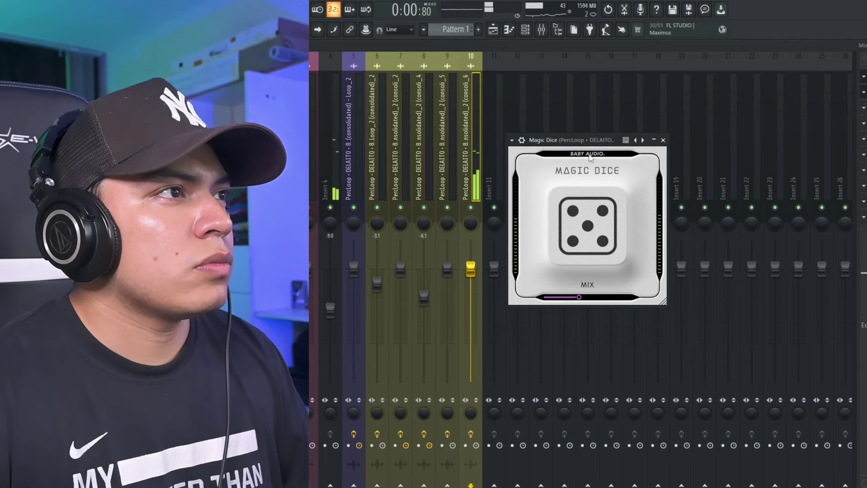
click(494, 31)
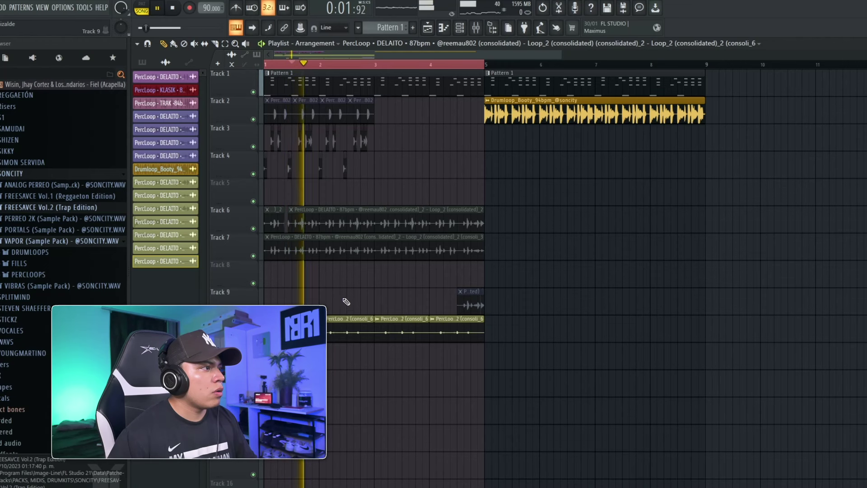
Stop playback and delete the repeated percussion clips on track 10 across bars 1 to 4.
key(space)
drag(302, 331, 501, 326)
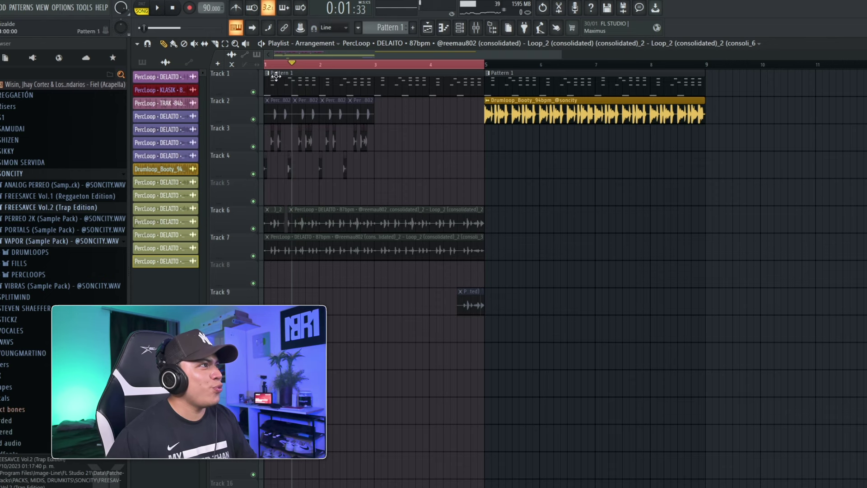
scroll(344, 296, up, 3)
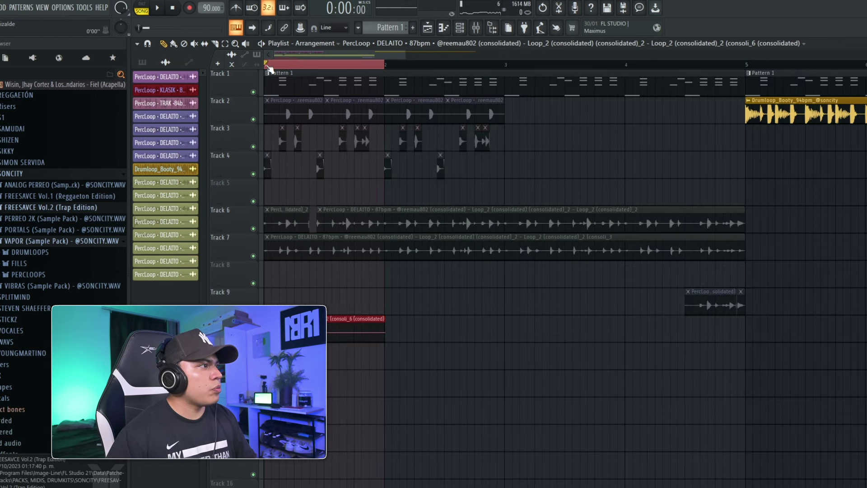
Open the one-bar consolidated clip on track 10 in Edison and extend the selection to the waveform's end.
double_click(332, 320)
key(ctrl+e)
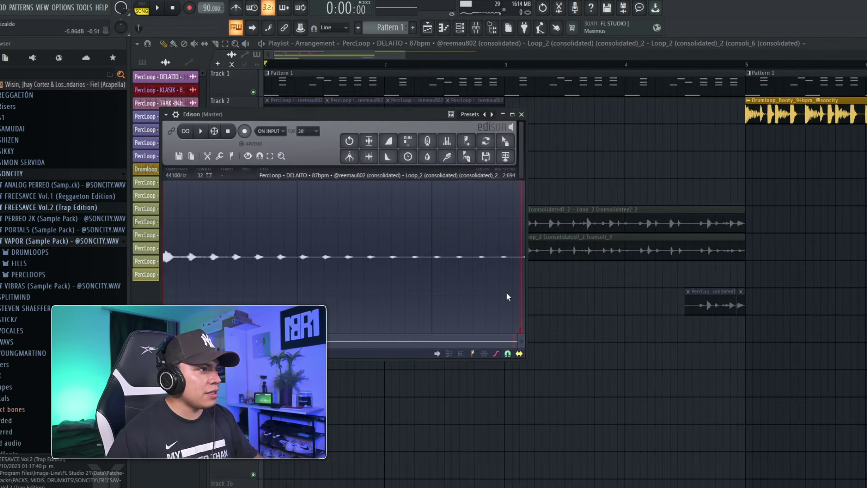
drag(521, 271, 526, 269)
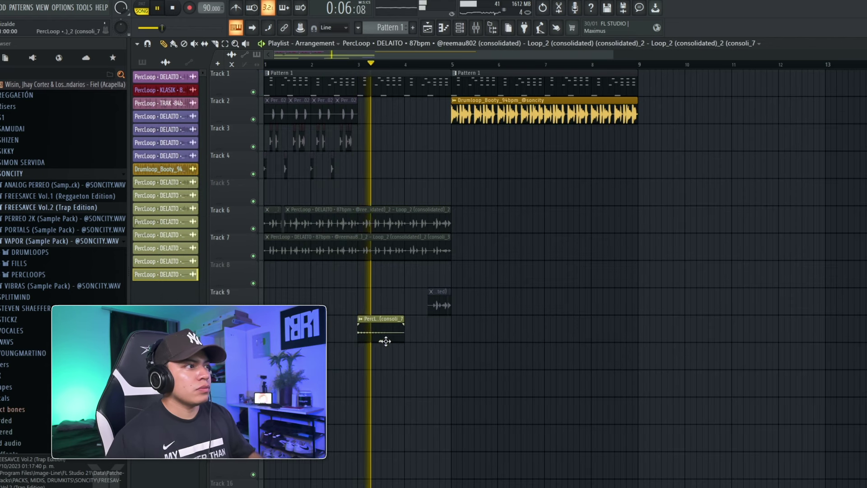
Move the track 10 clip beneath the track 9 clip in the second half of bar 4.
drag(387, 332, 450, 333)
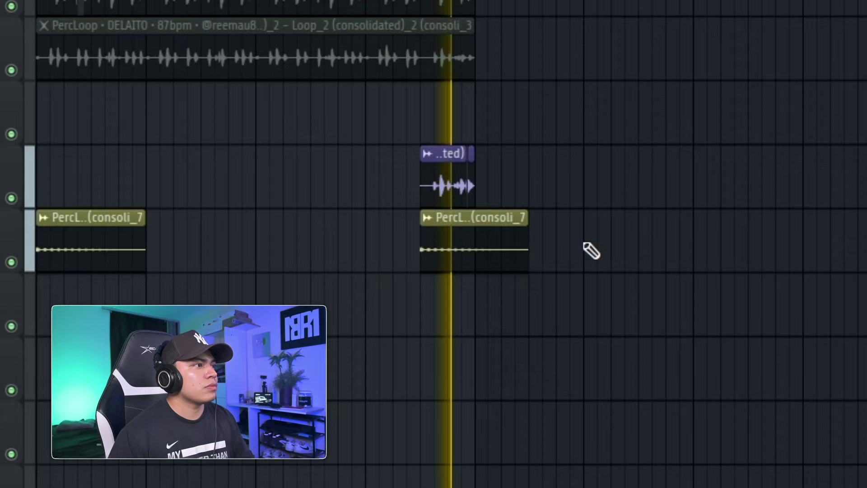
key(space)
drag(485, 253, 498, 253)
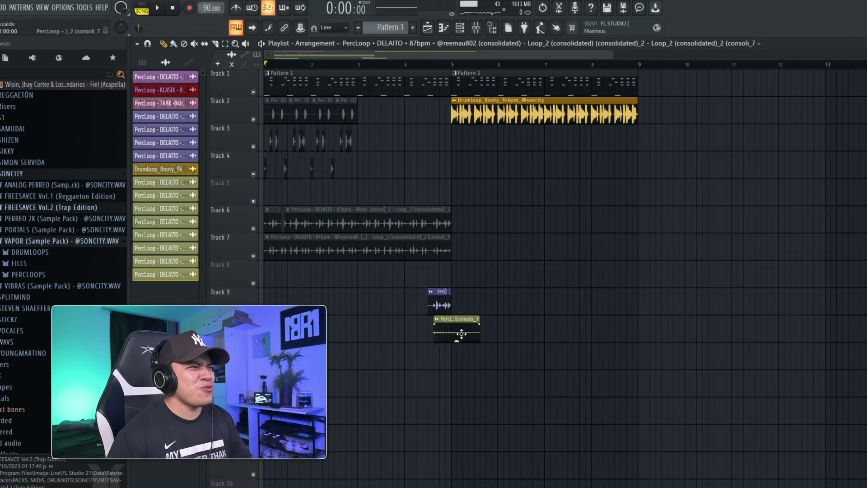
Play the arrangement from bar 4 to hear the track 9 and track 10 clips together.
click(411, 65)
scroll(446, 67, up, 6)
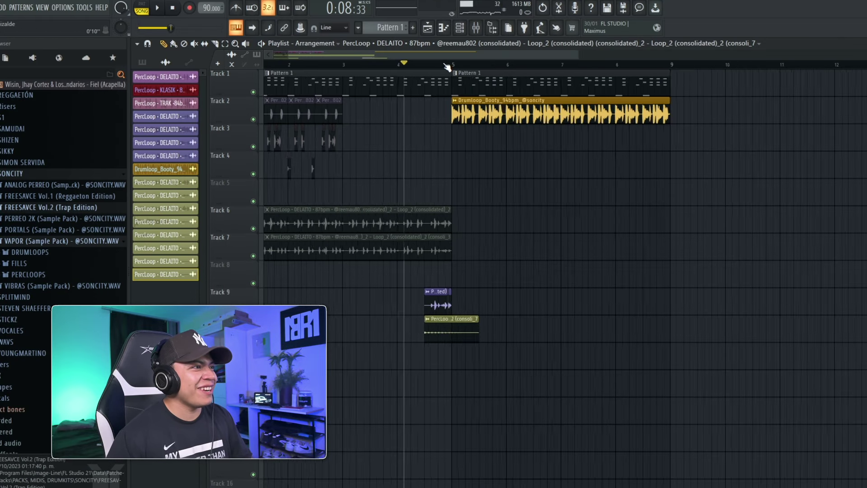
key(space)
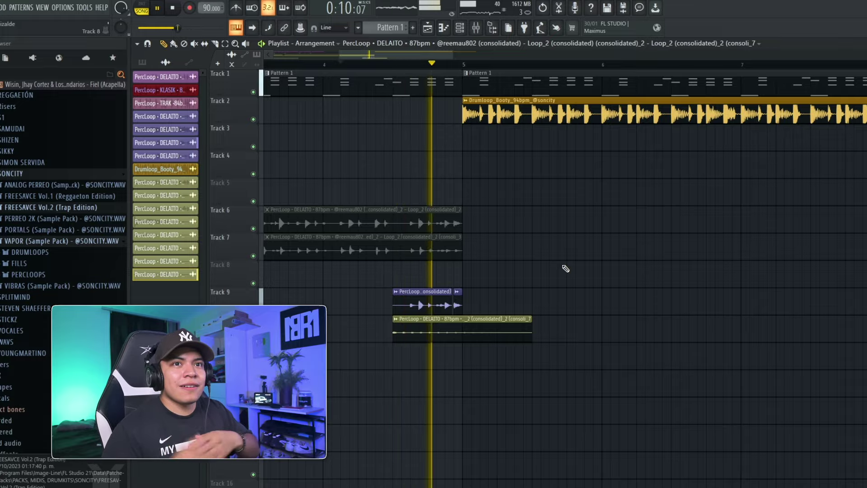